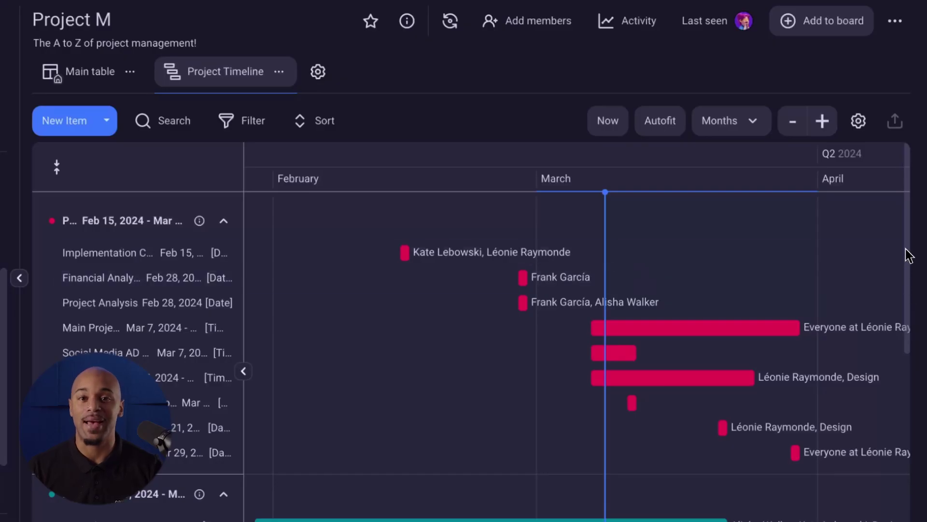
# Scroll the Project M board's Main table to show its six plan items.
pyautogui.moveTo(907, 246); pyautogui.dragTo(906, 449)
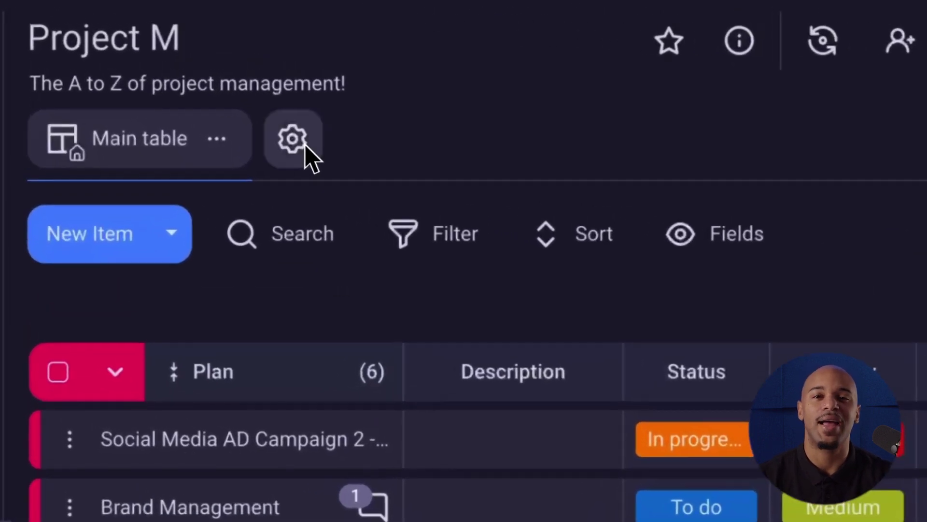
# Create a new Gantt-type view named 'Project Timeline' on the Project M board.
pyautogui.click(292, 140)
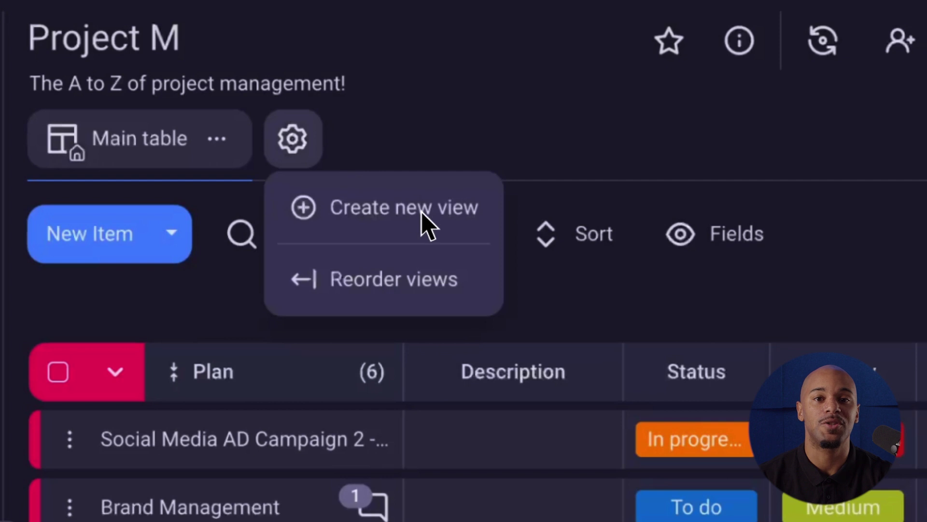
pyautogui.click(403, 208)
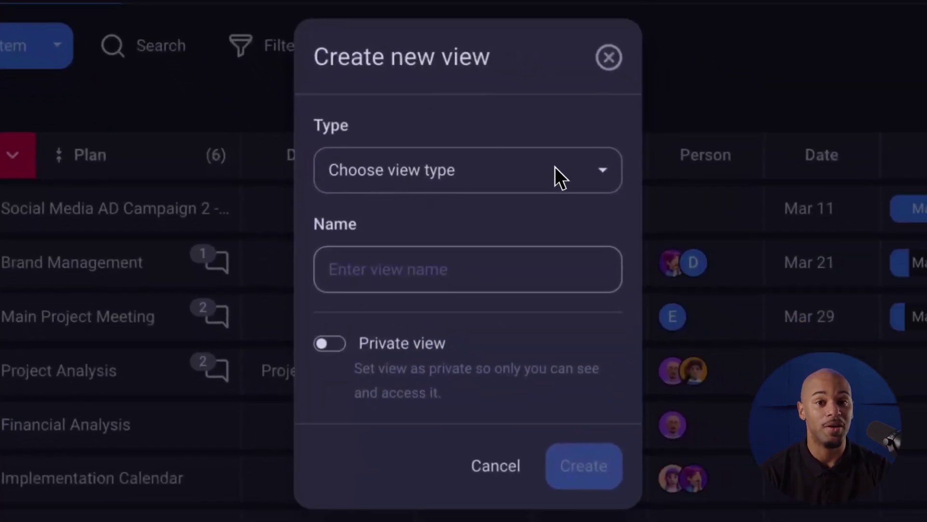
pyautogui.click(574, 175)
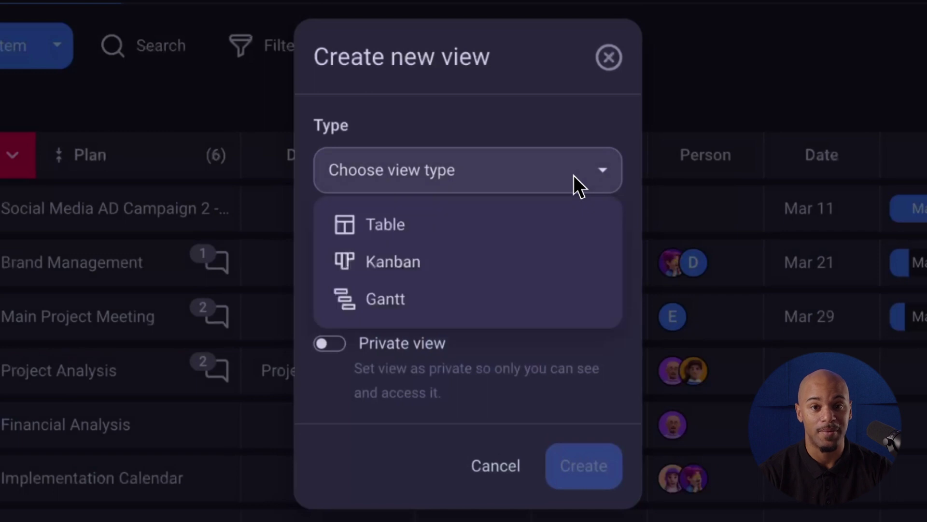
pyautogui.click(580, 290)
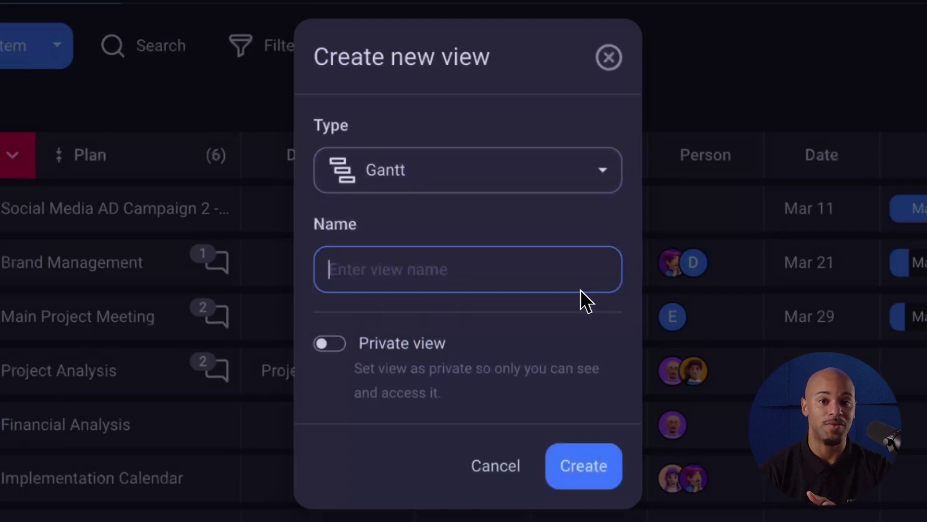
pyautogui.write('Project Timeline')
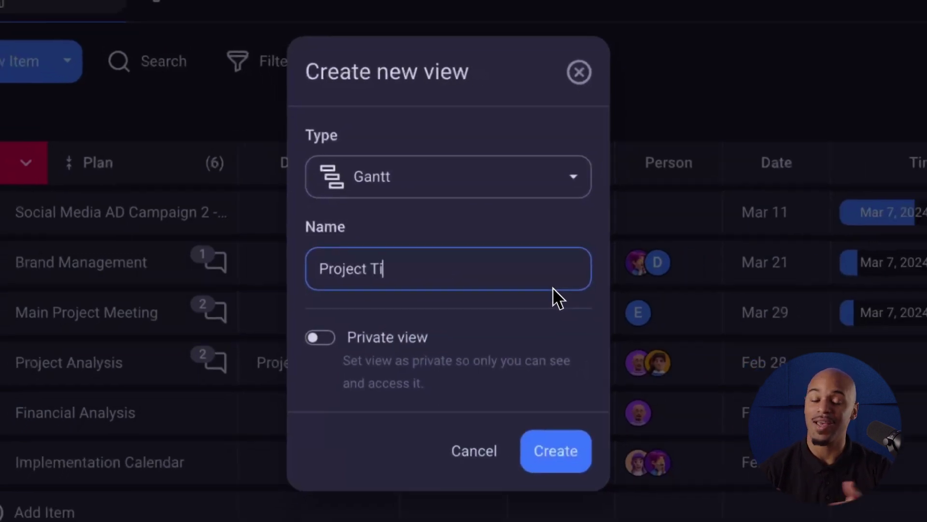
pyautogui.press('Return')
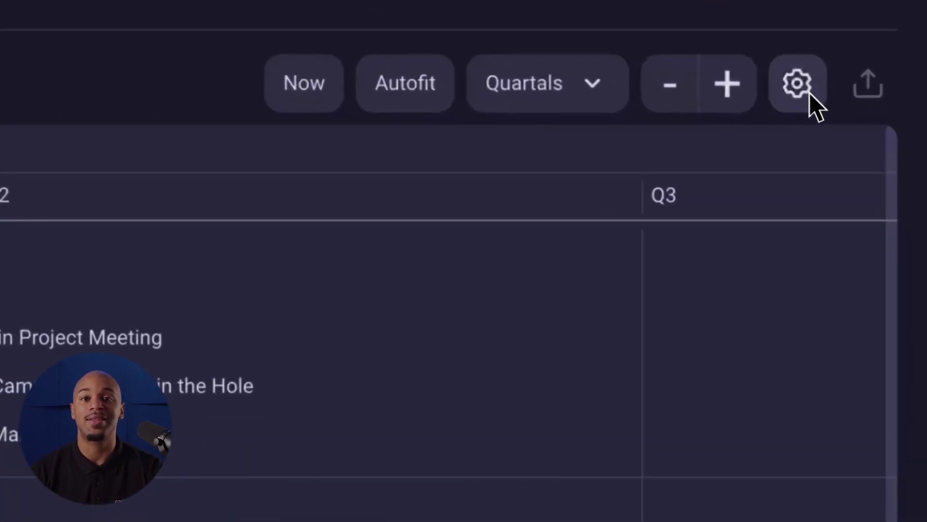
# Switch on the Date field alongside Timeline in the Gantt view's settings.
pyautogui.click(811, 94)
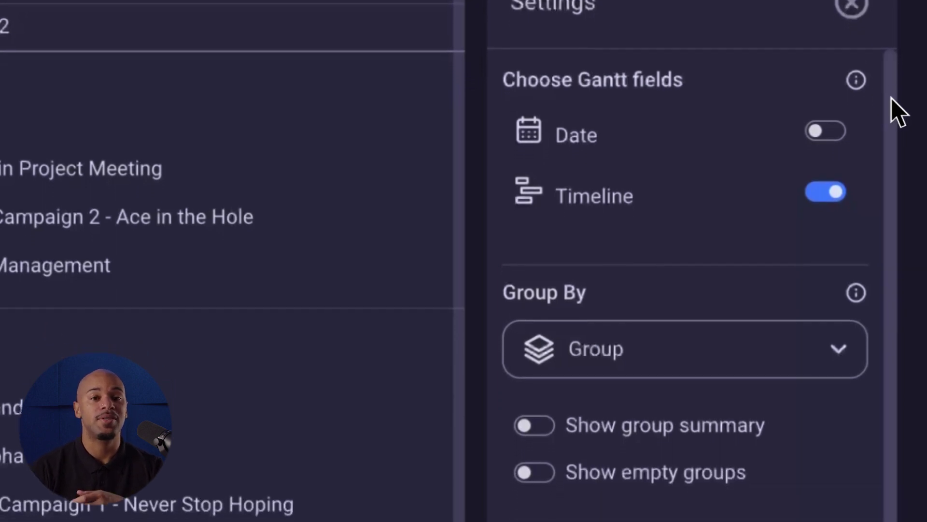
pyautogui.scroll(-5, 892, 85)
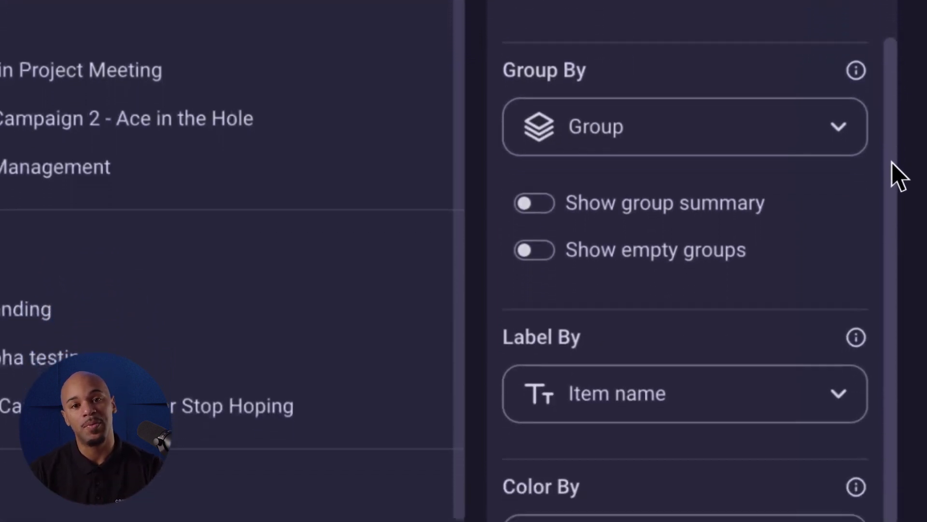
pyautogui.scroll(-4, 893, 208)
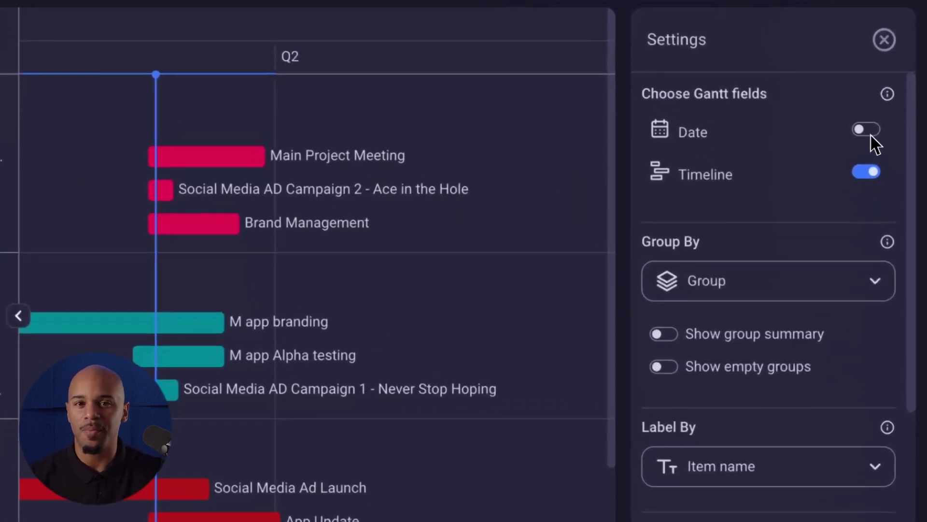
pyautogui.click(867, 130)
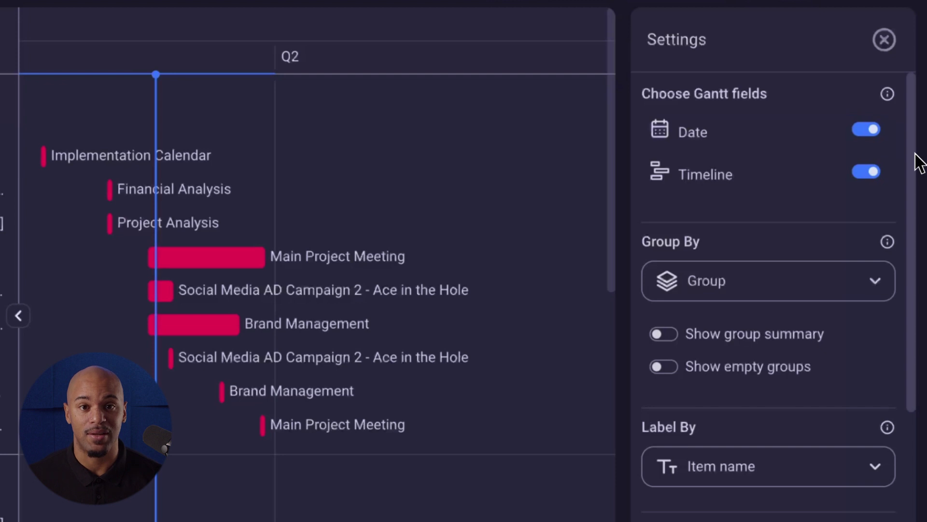
pyautogui.scroll(-3, 917, 164)
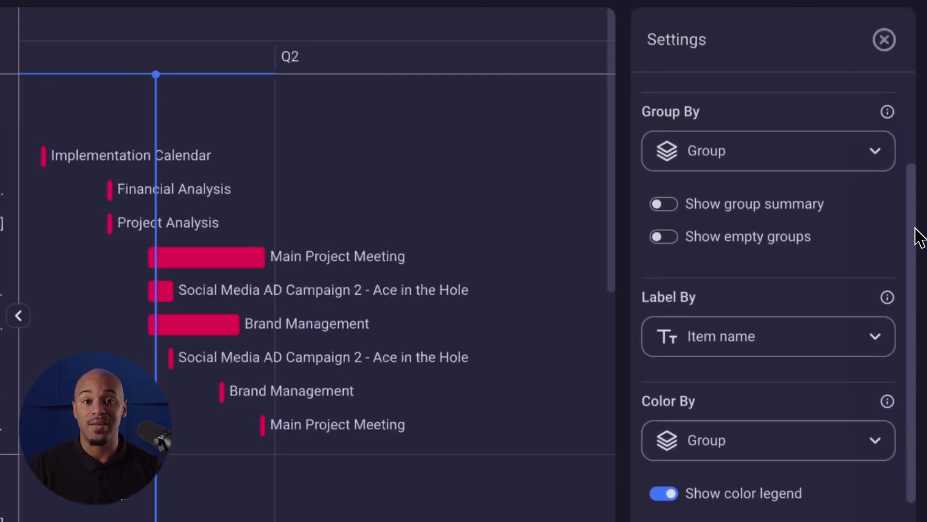
pyautogui.click(872, 160)
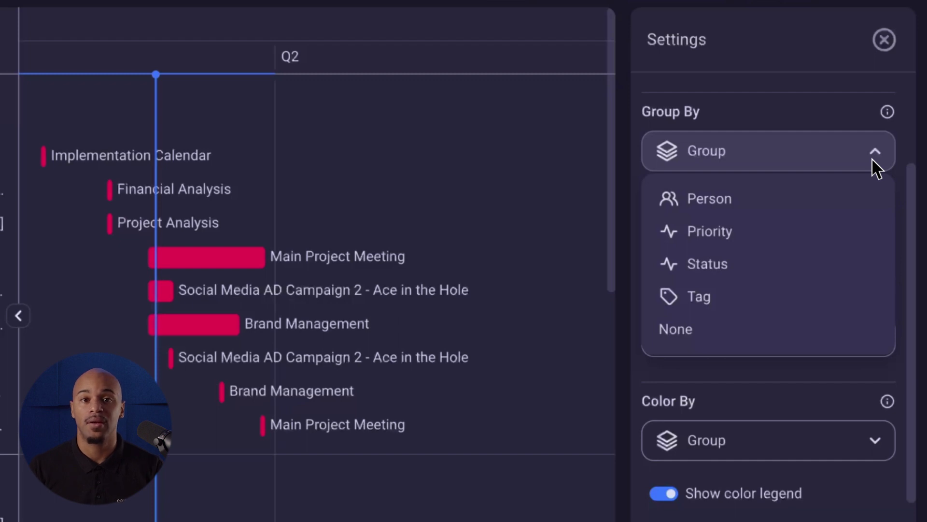
# Try the group summary bar and empty-group toggles, leaving grouping settings unchanged.
pyautogui.click(872, 160)
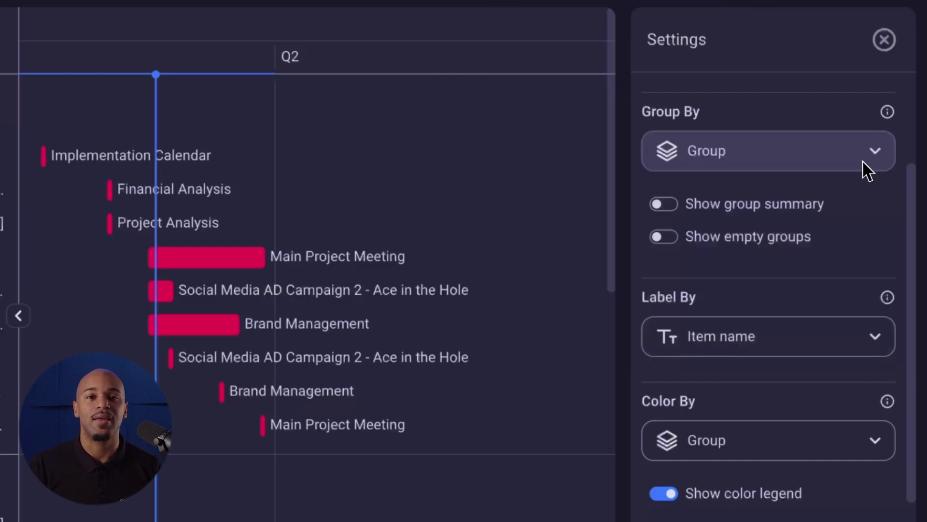
pyautogui.click(672, 204)
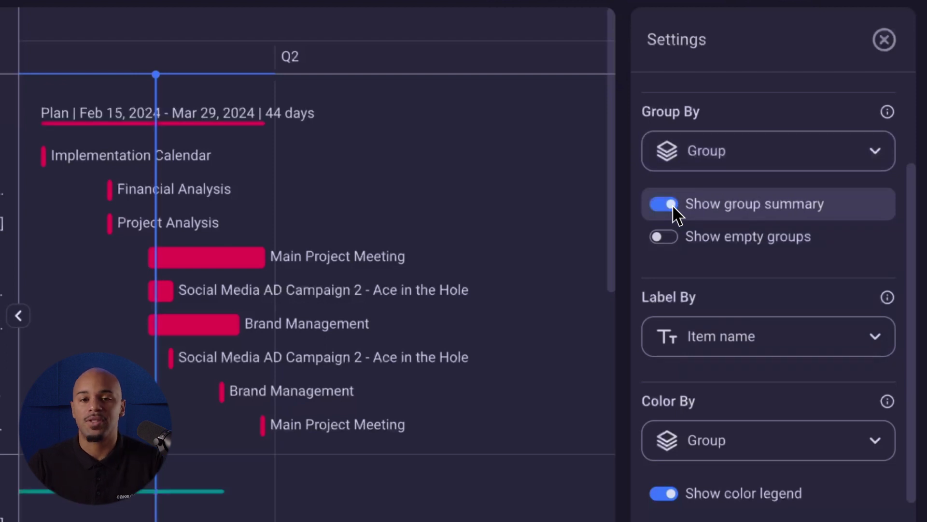
pyautogui.click(673, 204)
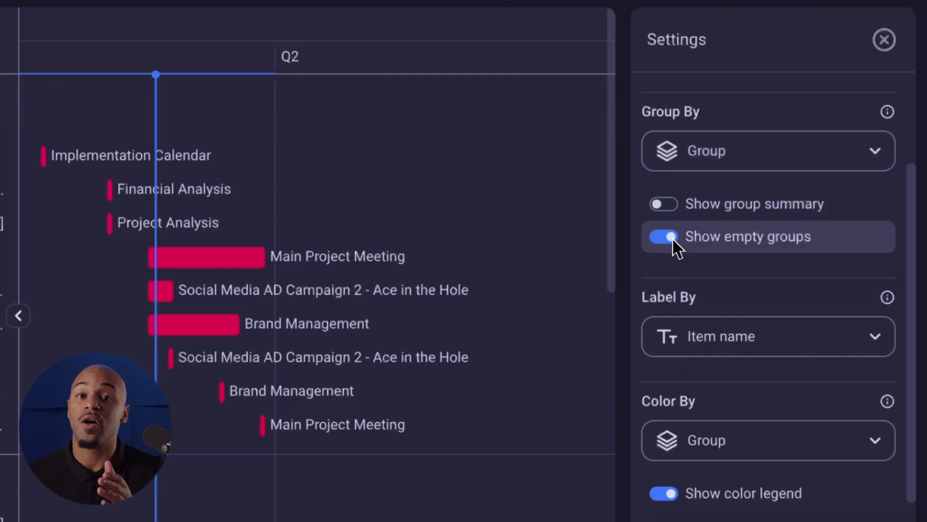
pyautogui.click(672, 237)
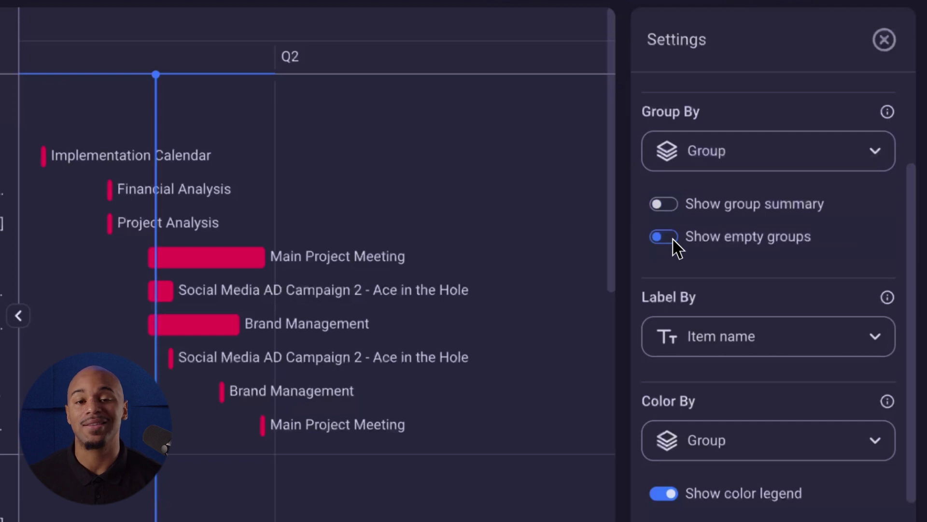
pyautogui.scroll(-3, 735, 255)
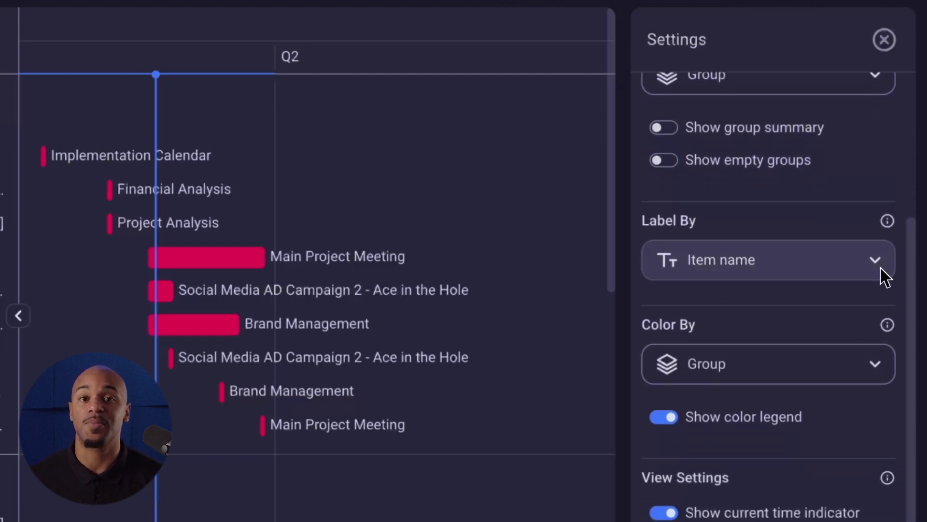
# Label the bars by Person and keep bar colouring on Group after trying Priority.
pyautogui.click(882, 275)
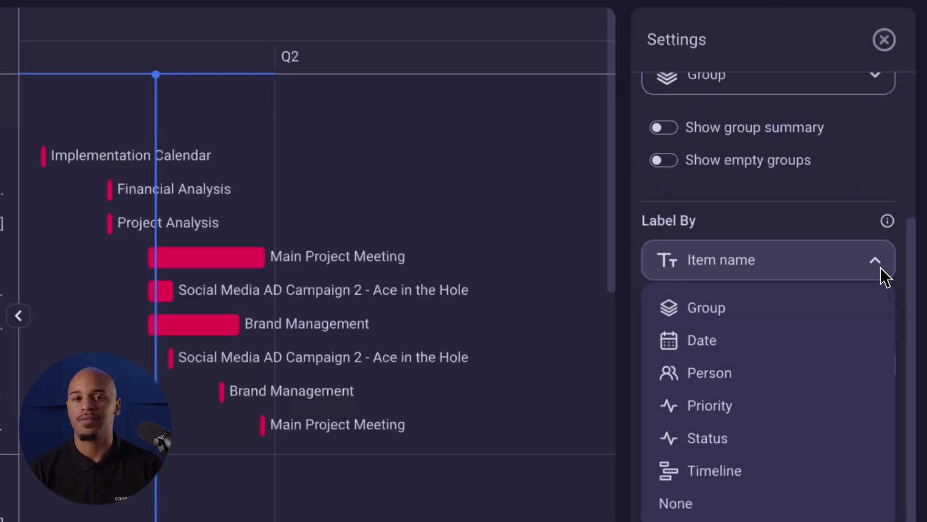
pyautogui.click(858, 370)
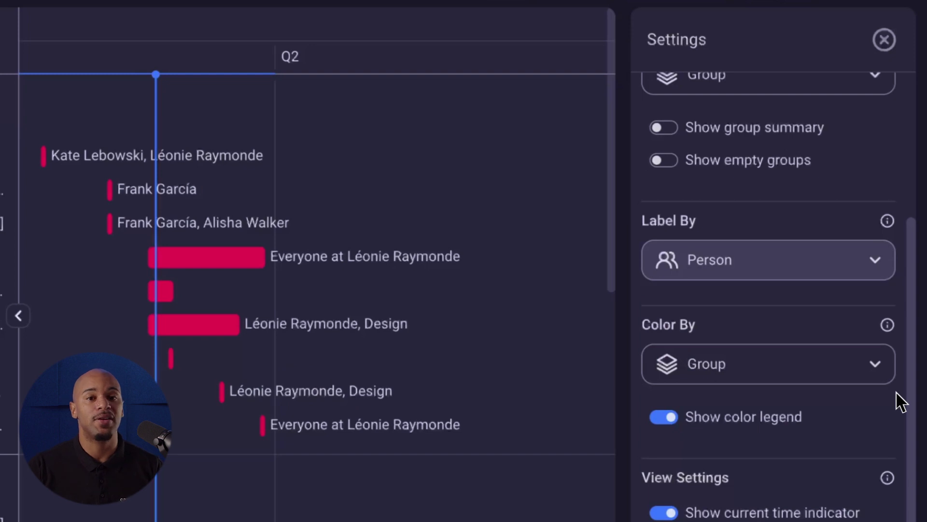
pyautogui.click(873, 365)
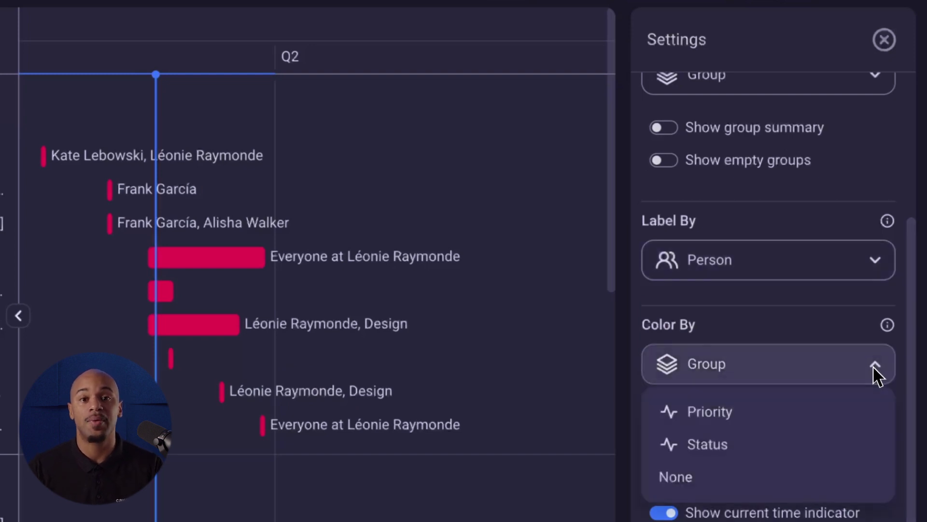
pyautogui.click(861, 410)
pyautogui.click(859, 374)
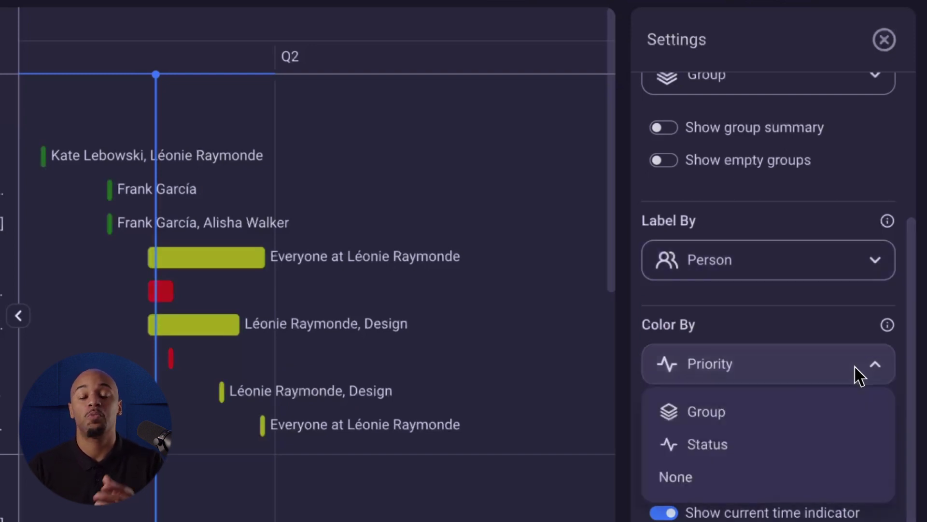
pyautogui.click(871, 480)
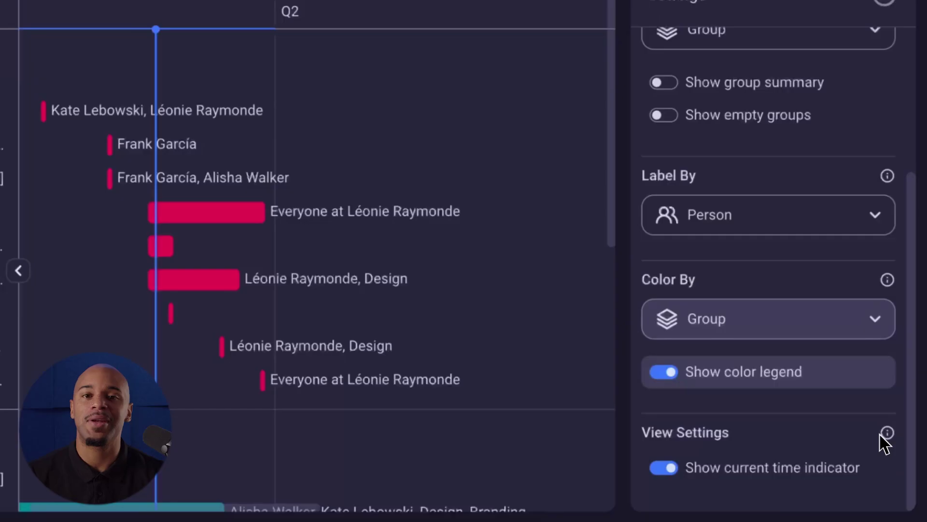
# Toggle the current time indicator off and on, then autofit the chart to February–April by month.
pyautogui.click(669, 473)
pyautogui.click(669, 473)
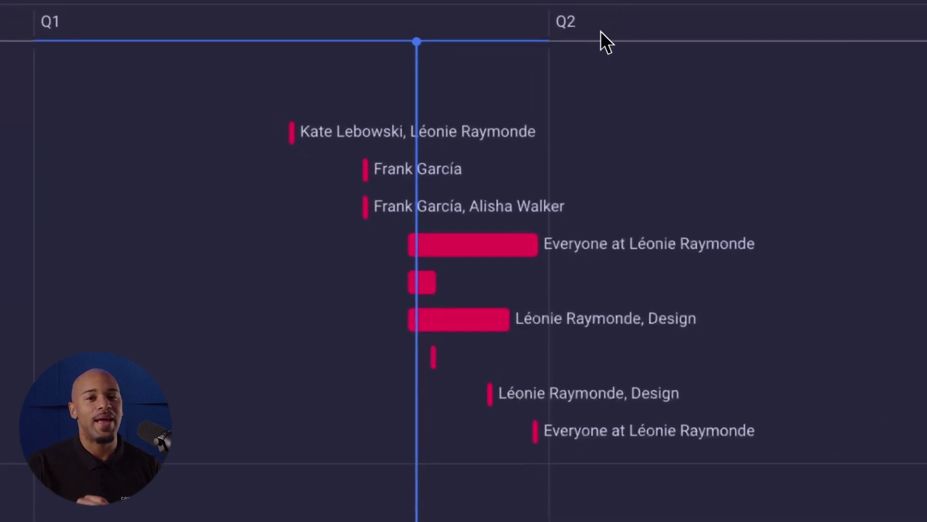
pyautogui.moveTo(497, 249)
pyautogui.mouseDown()
pyautogui.moveTo(365, 248)
pyautogui.moveTo(496, 247)
pyautogui.mouseUp()
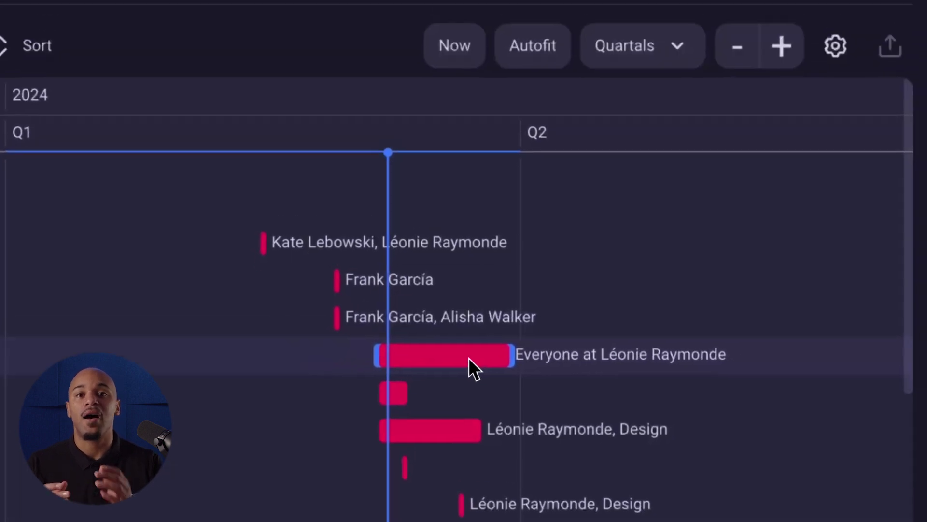
pyautogui.click(549, 58)
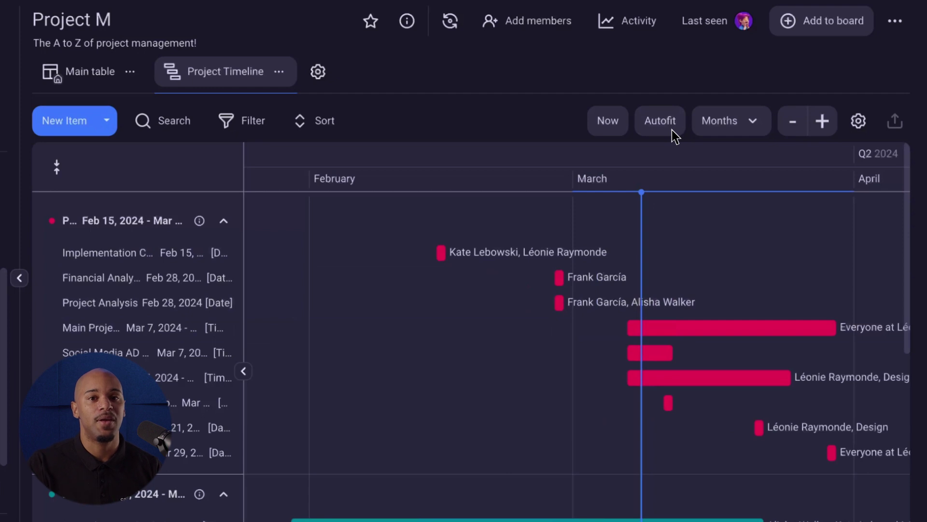
# Jump the timeline to today, showing weeks W9–W13 of March 2024, then try Filter, Sort and Search.
pyautogui.click(623, 133)
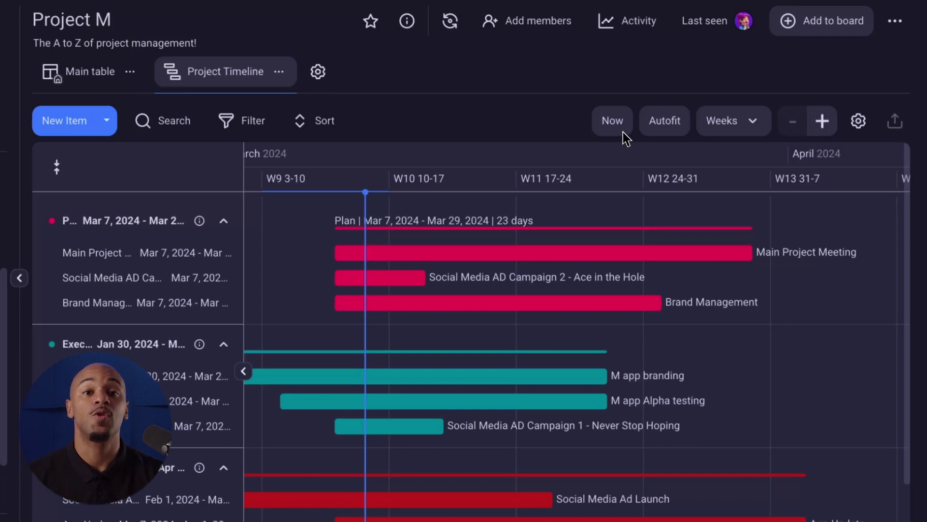
pyautogui.click(822, 121)
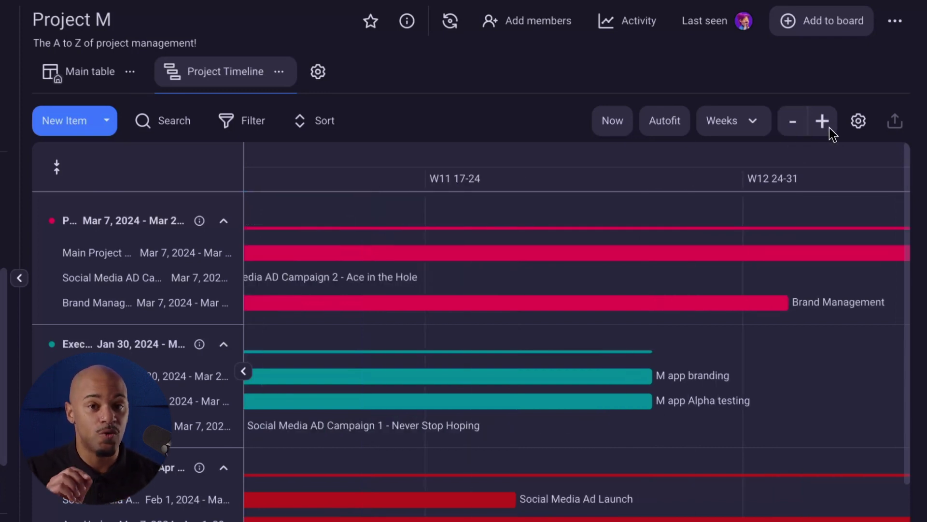
pyautogui.click(801, 132)
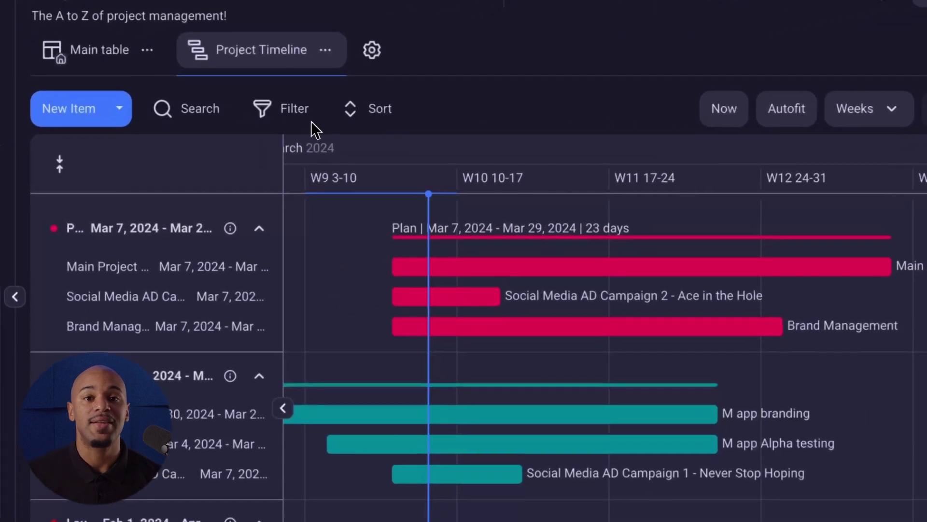
pyautogui.click(280, 120)
pyautogui.click(370, 120)
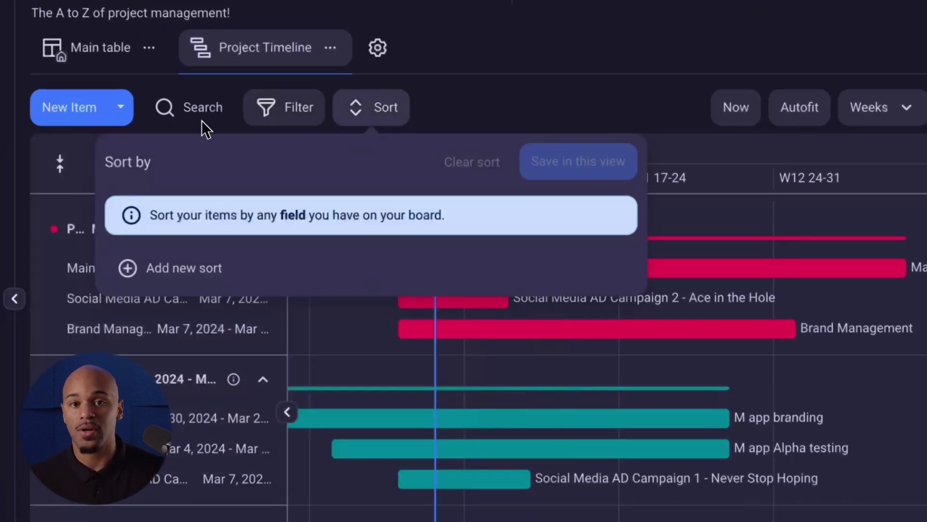
pyautogui.click(198, 121)
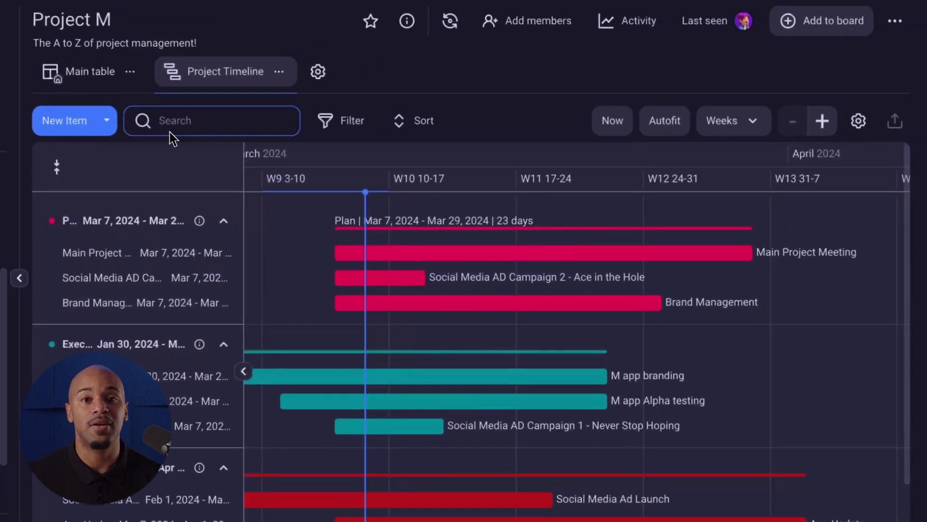